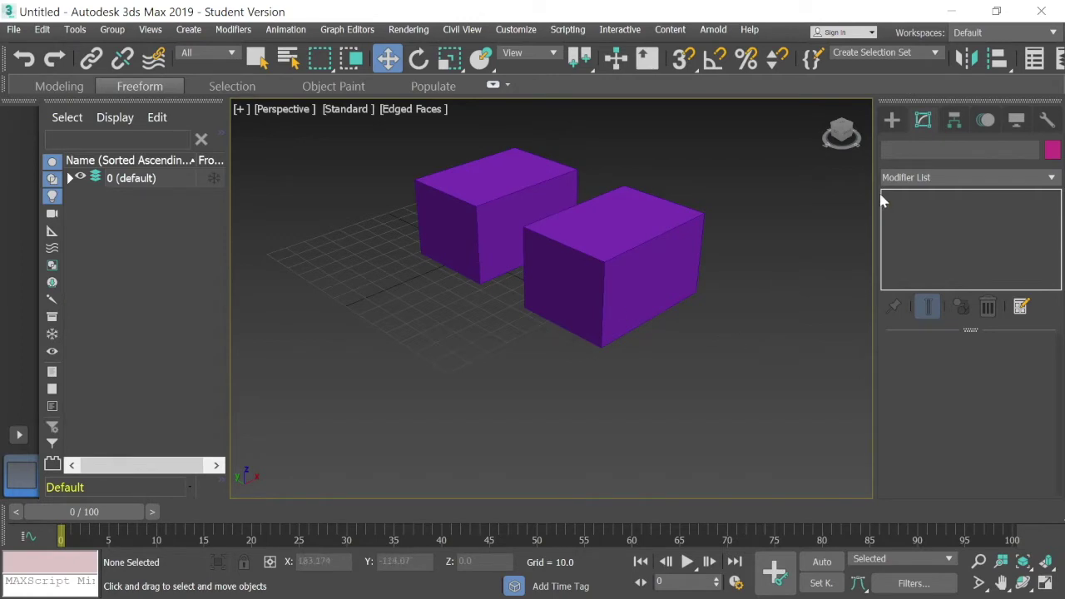
# Create a long, thin flat box beside the two purple boxes to serve as the desktop.
pyautogui.click(892, 120)
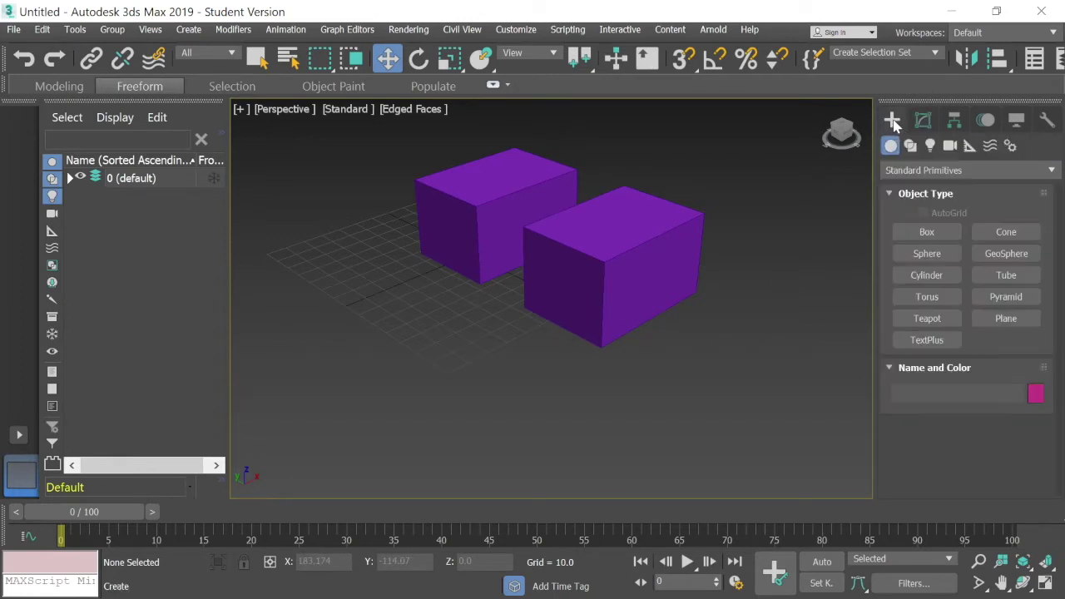
pyautogui.click(937, 233)
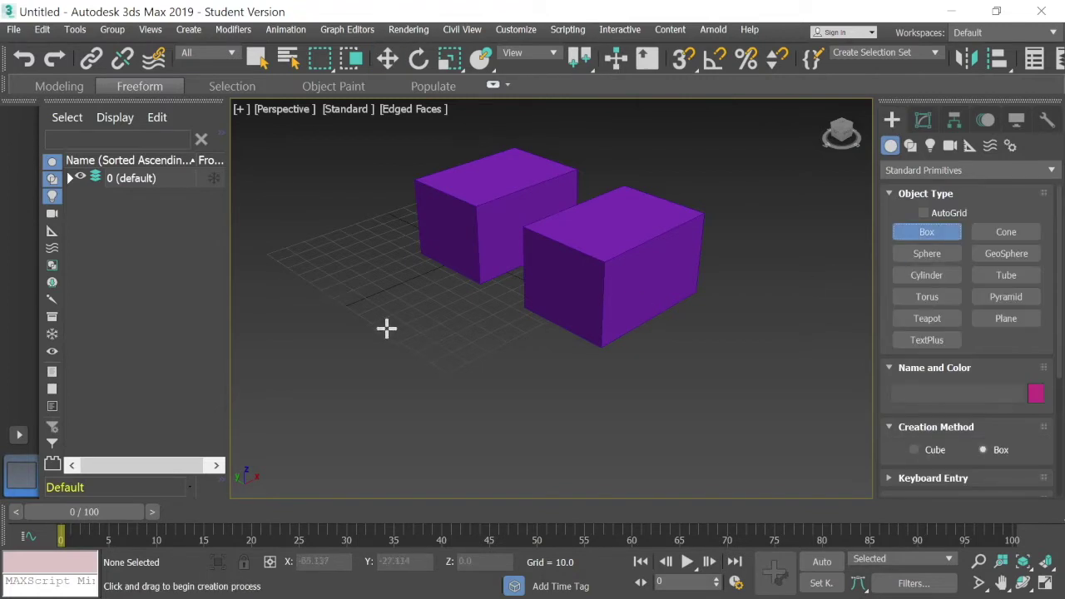
pyautogui.moveTo(379, 344); pyautogui.dragTo(309, 211)
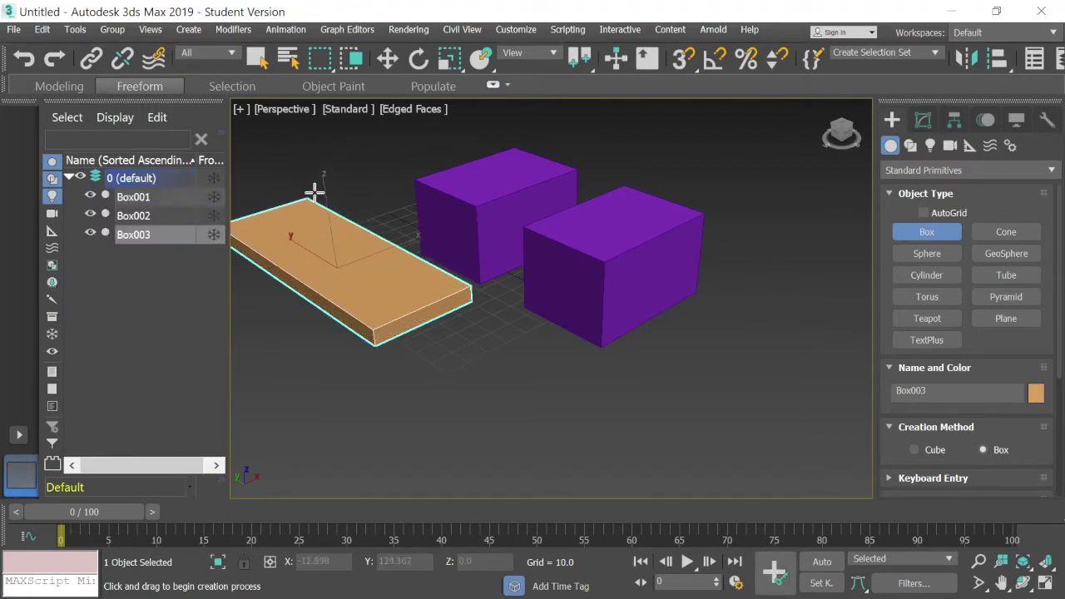
pyautogui.click(315, 193)
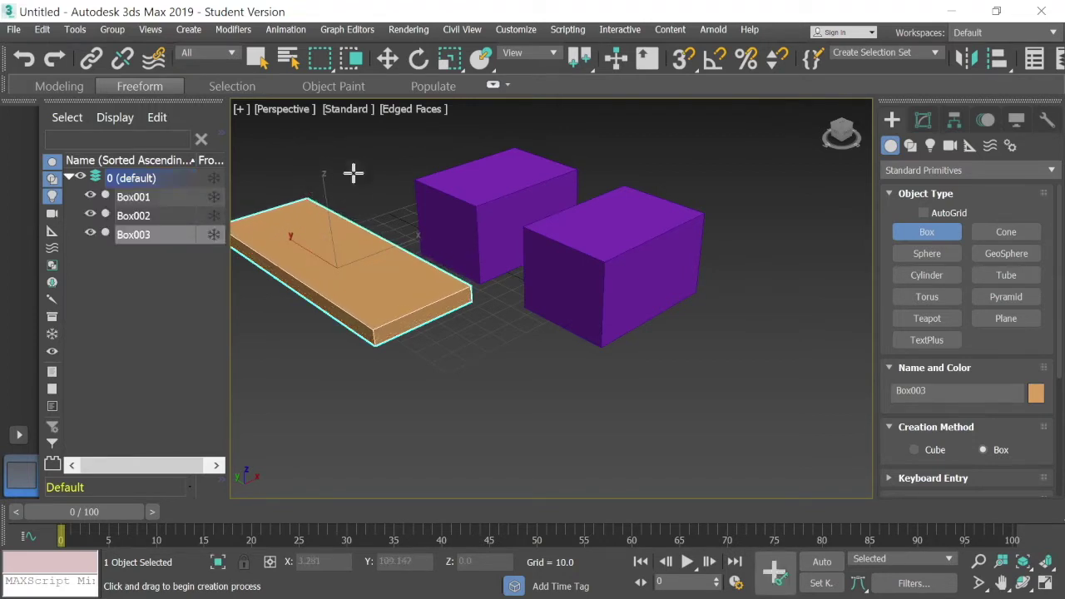
# Move the flat box above the two purple boxes, to about X -12, Y -57.6, Z 50.
pyautogui.click(387, 58)
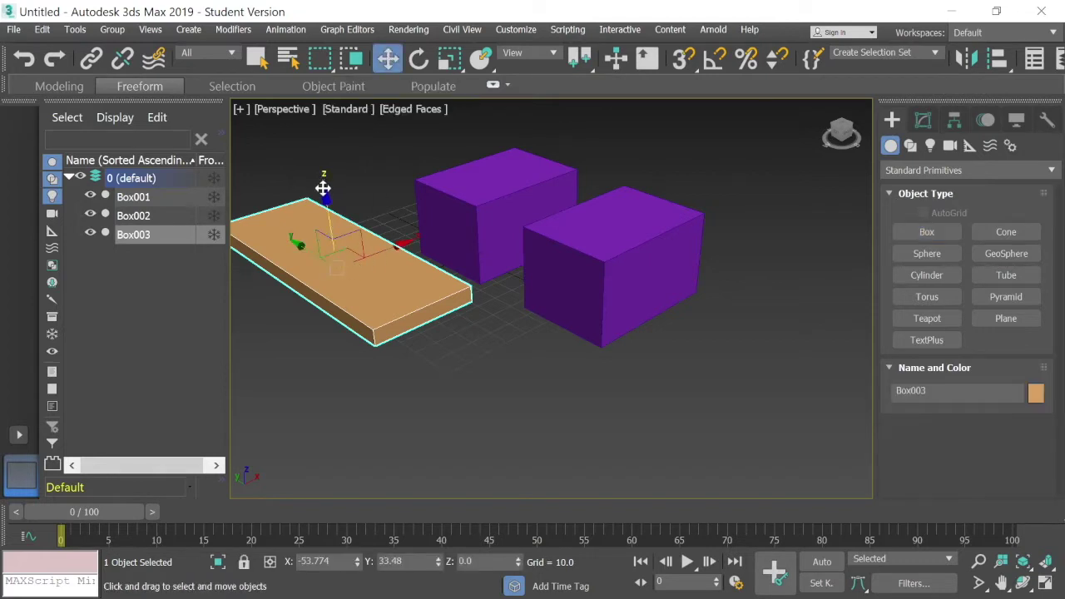
pyautogui.moveTo(323, 188); pyautogui.dragTo(425, 241)
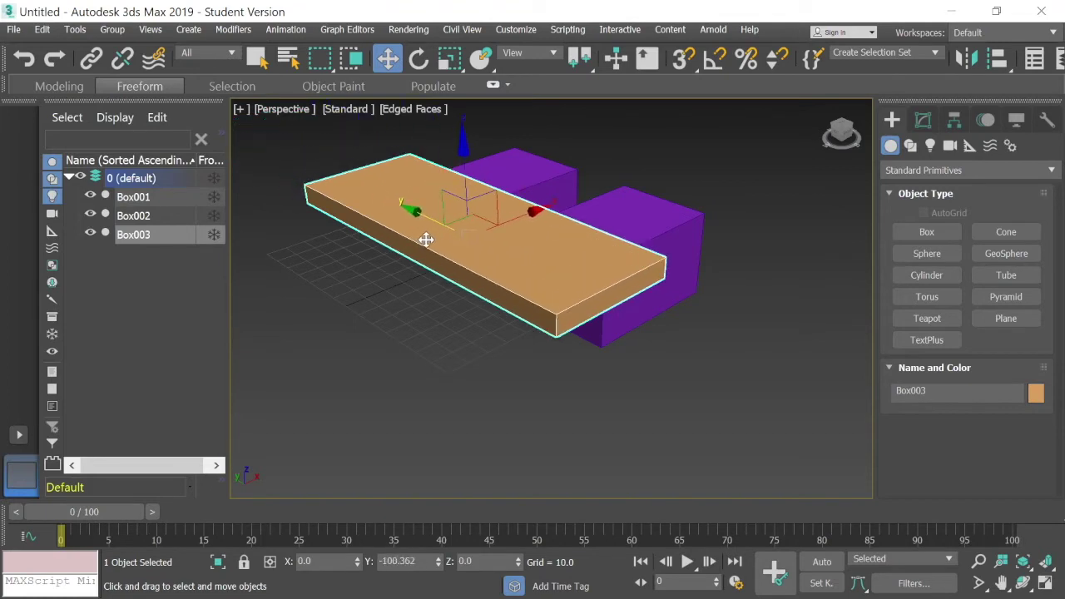
pyautogui.moveTo(523, 213); pyautogui.dragTo(607, 174)
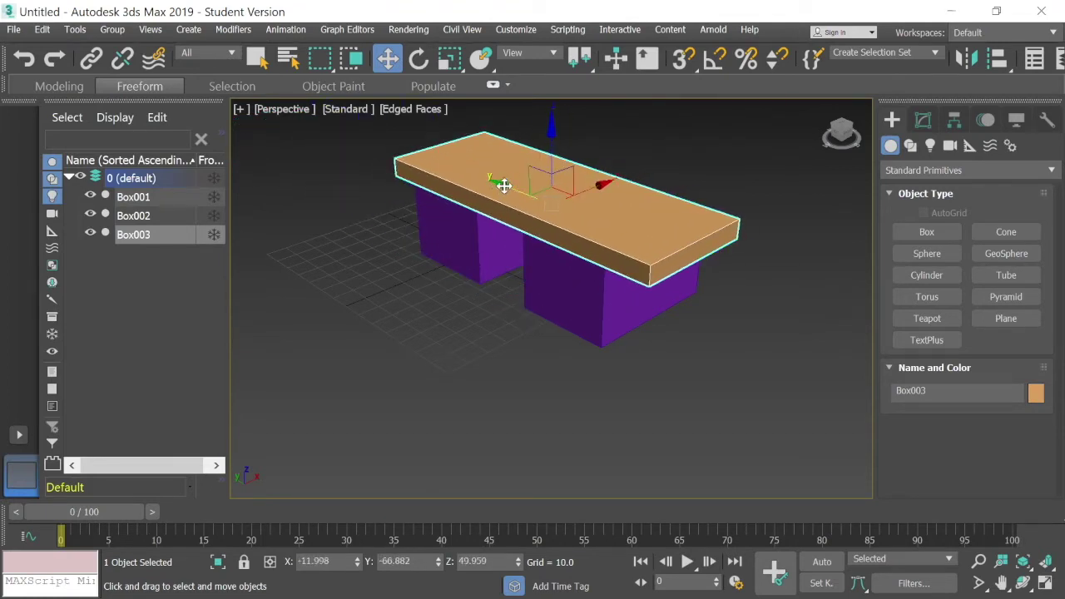
pyautogui.moveTo(503, 184); pyautogui.dragTo(485, 173)
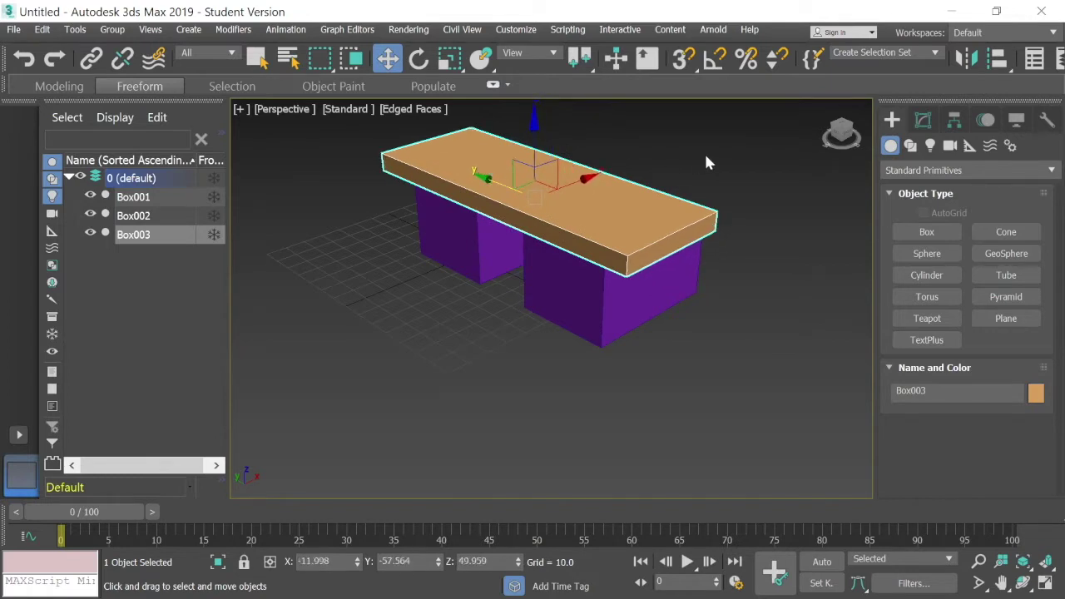
# Centre the desktop over both purple boxes at about Y -44.2 and lower it onto them at about Z 39.
pyautogui.moveTo(841, 130); pyautogui.dragTo(875, 128)
pyautogui.keyDown('alt'); pyautogui.moveTo(613, 260); pyautogui.dragTo(613, 261, button='middle'); pyautogui.keyUp('alt')
pyautogui.moveTo(862, 135); pyautogui.dragTo(876, 136)
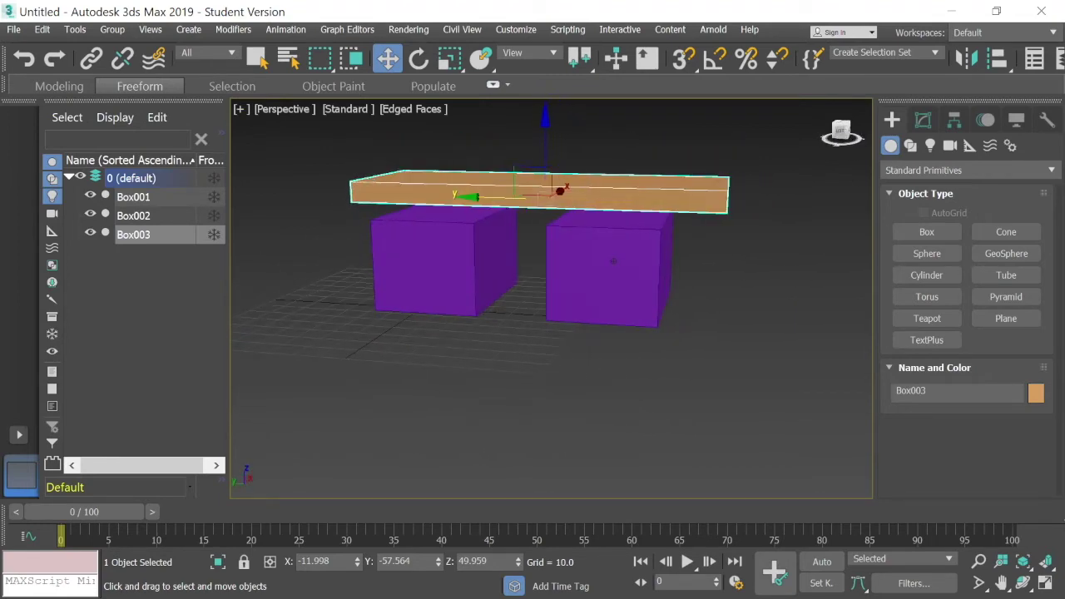
pyautogui.keyDown('alt'); pyautogui.moveTo(614, 261); pyautogui.dragTo(613, 261, button='middle'); pyautogui.keyUp('alt')
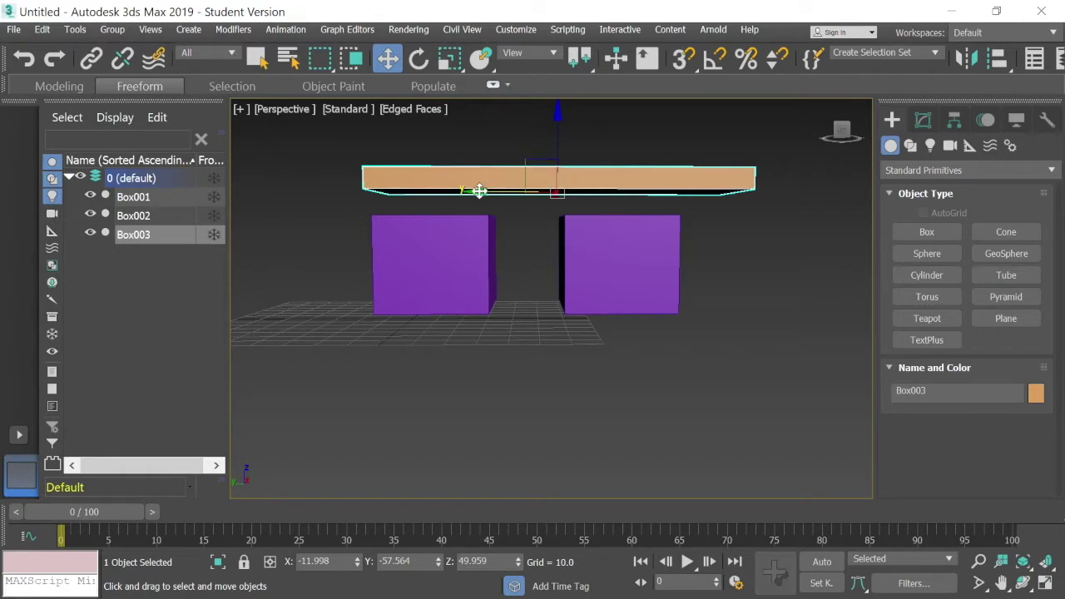
pyautogui.moveTo(478, 188); pyautogui.dragTo(460, 192)
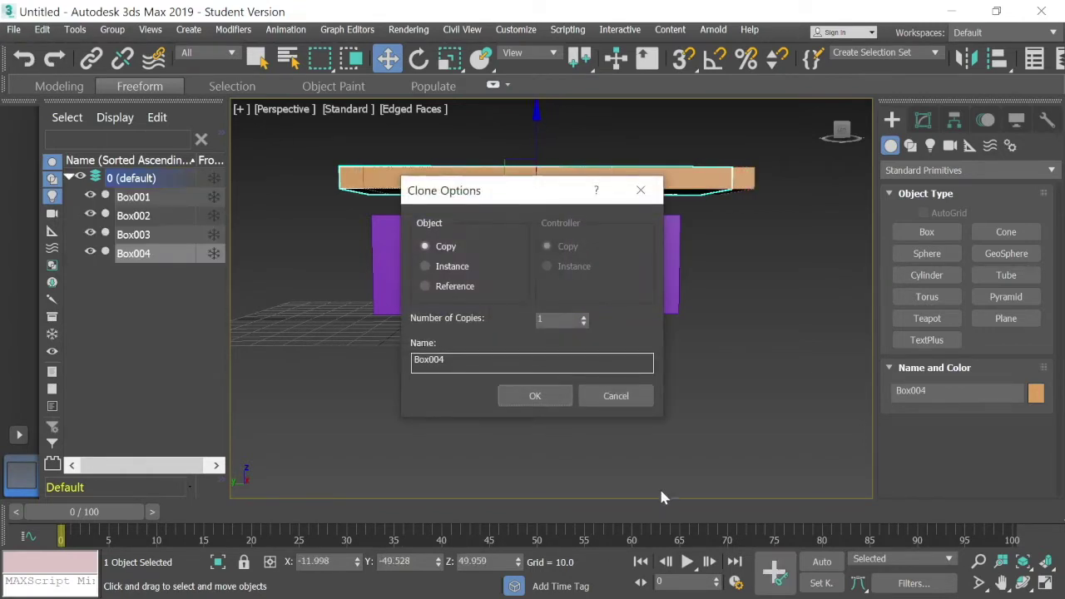
pyautogui.click(615, 396)
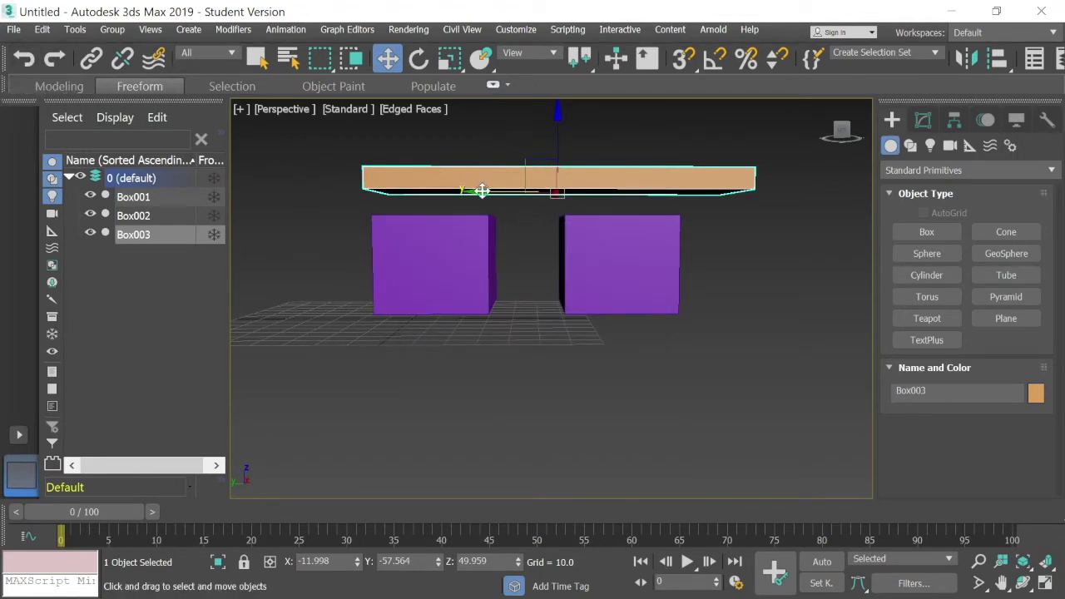
pyautogui.moveTo(482, 190); pyautogui.dragTo(446, 191)
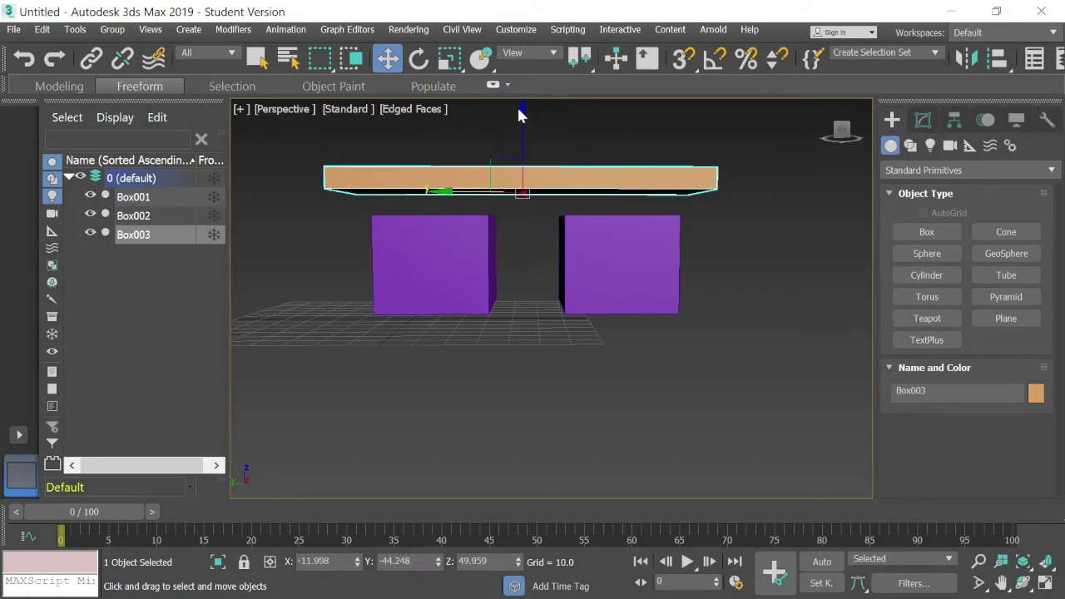
pyautogui.moveTo(520, 112); pyautogui.dragTo(517, 132)
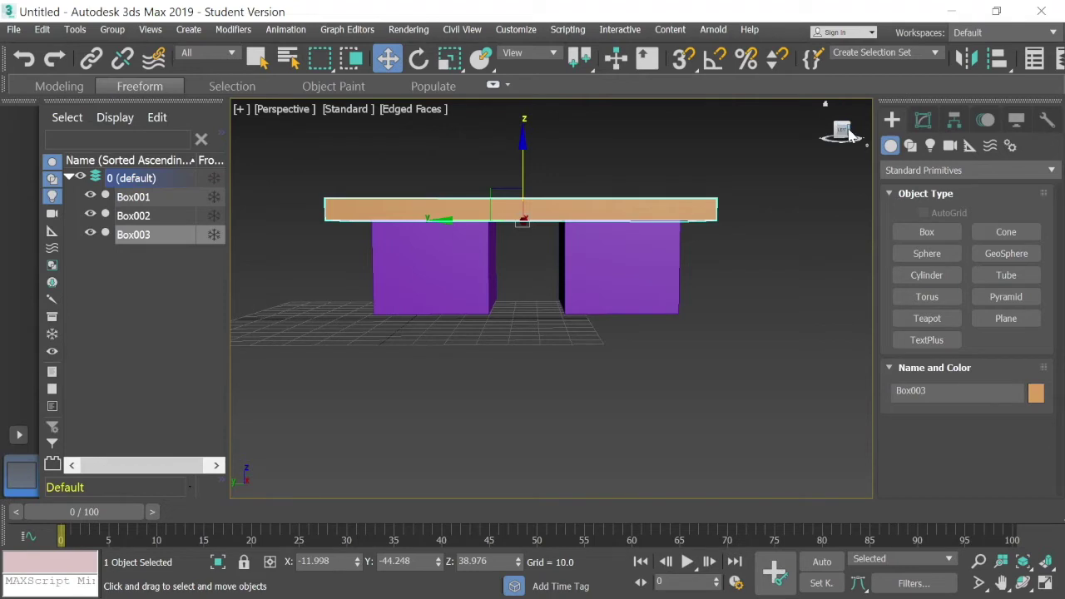
# Shift the desktop along X over the purple bases and fine-tune its height so it rests on top of them.
pyautogui.moveTo(849, 136); pyautogui.dragTo(811, 156)
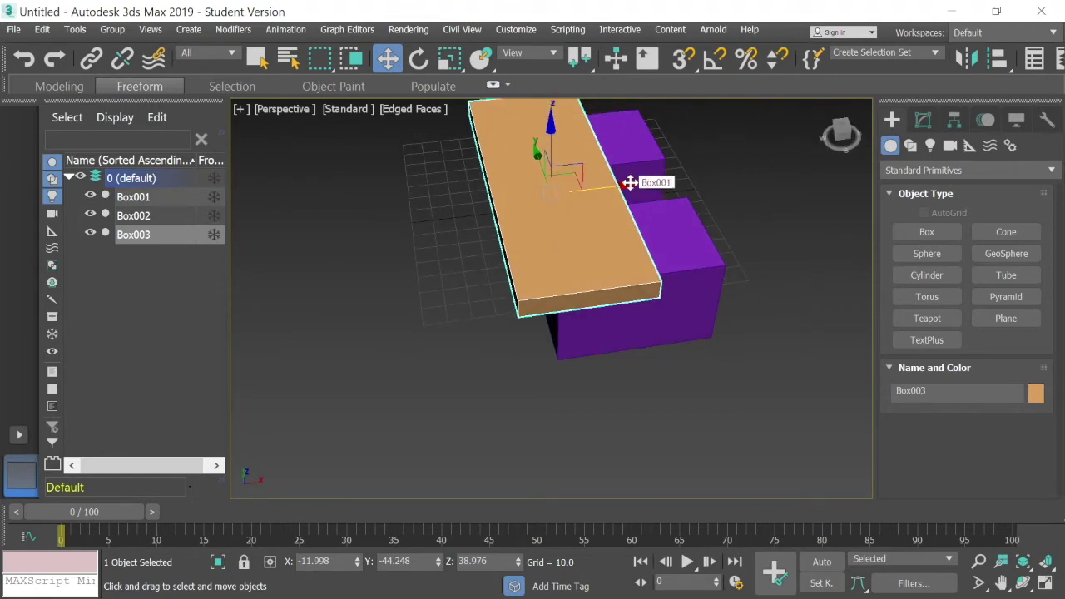
pyautogui.moveTo(630, 182); pyautogui.dragTo(677, 176)
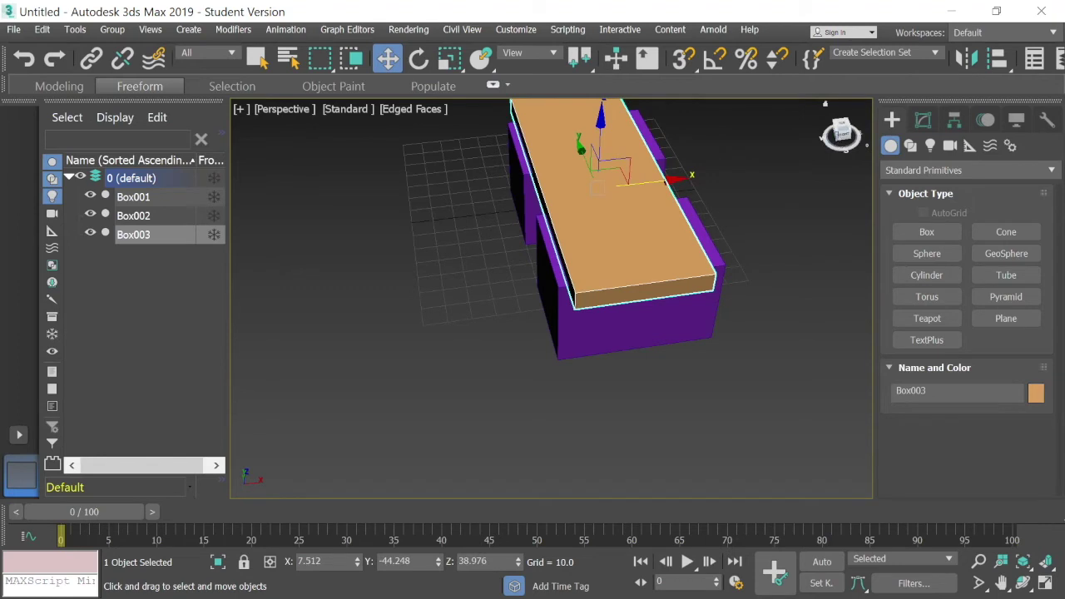
pyautogui.moveTo(838, 134); pyautogui.dragTo(865, 124)
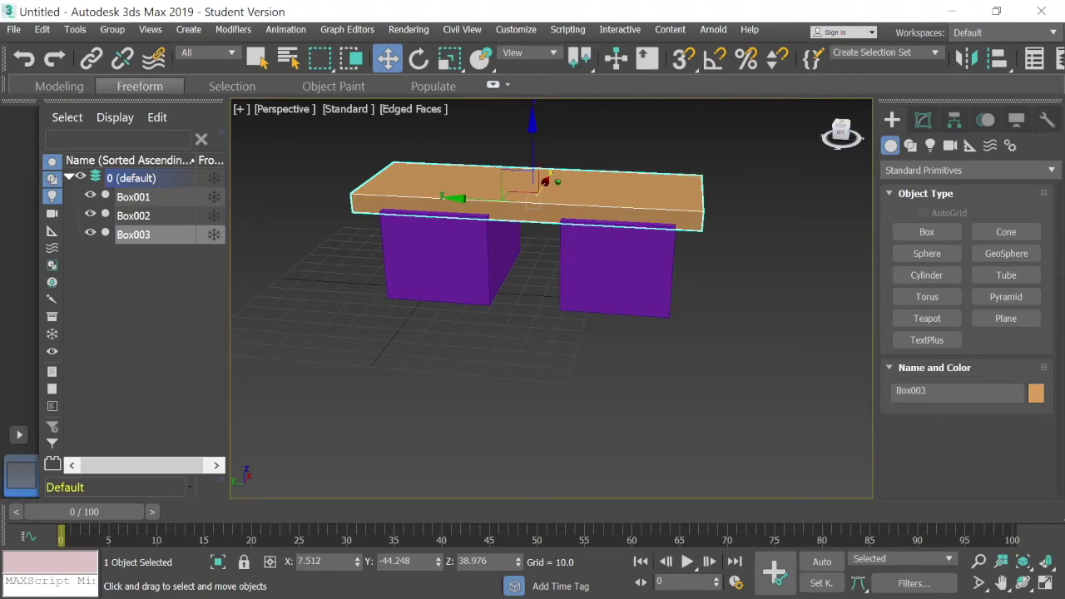
pyautogui.keyDown('alt'); pyautogui.moveTo(557, 182); pyautogui.dragTo(577, 195, button='middle'); pyautogui.keyUp('alt')
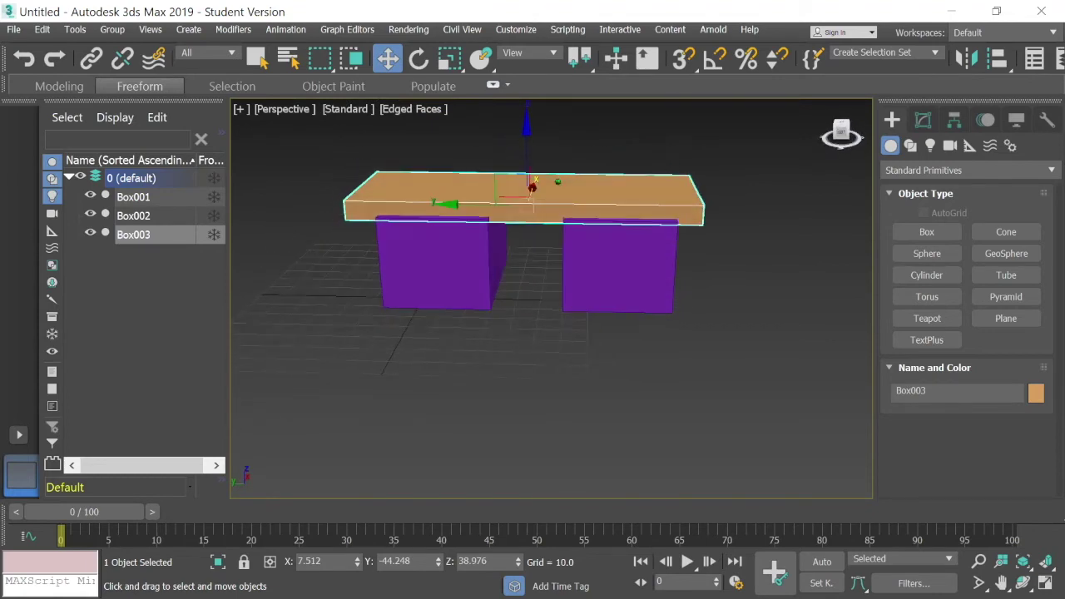
pyautogui.click(542, 111)
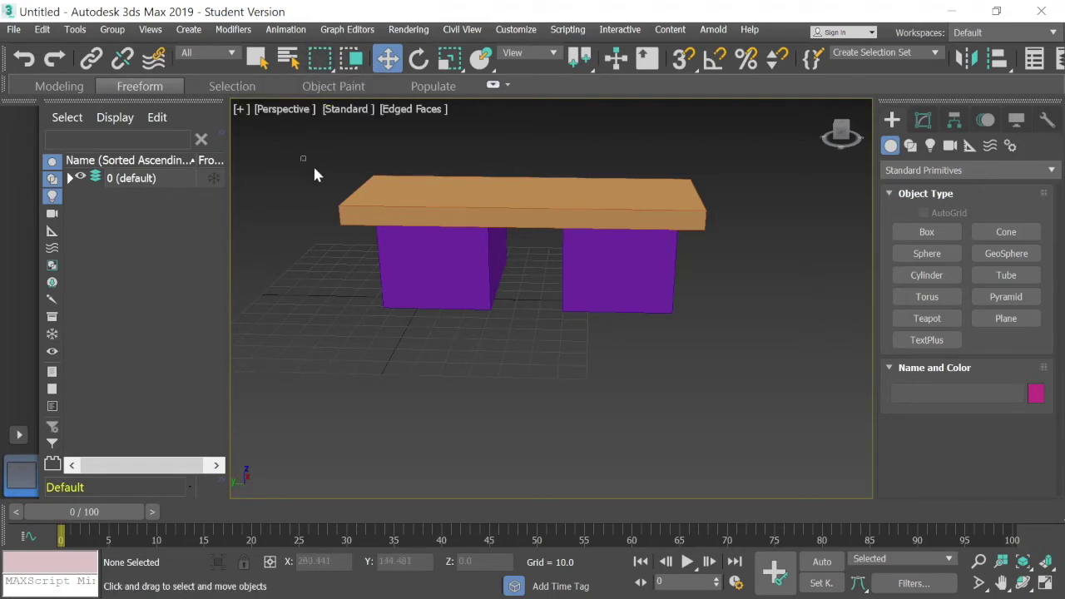
# Group the desktop and both purple boxes under the name Desk.
pyautogui.moveTo(467, 245); pyautogui.dragTo(634, 306)
pyautogui.moveTo(748, 330); pyautogui.dragTo(748, 330)
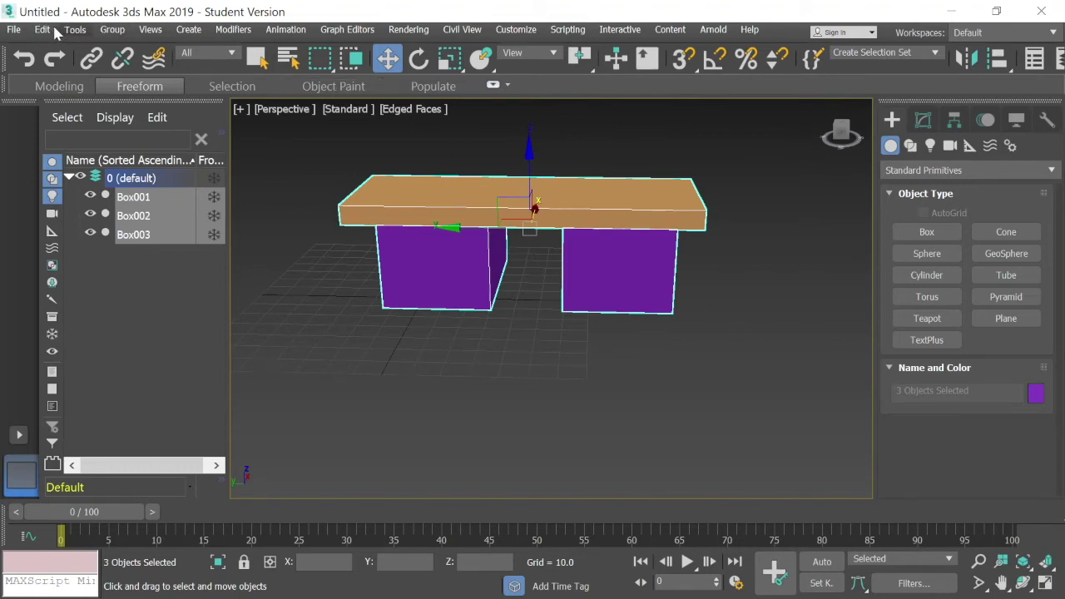
pyautogui.click(113, 31)
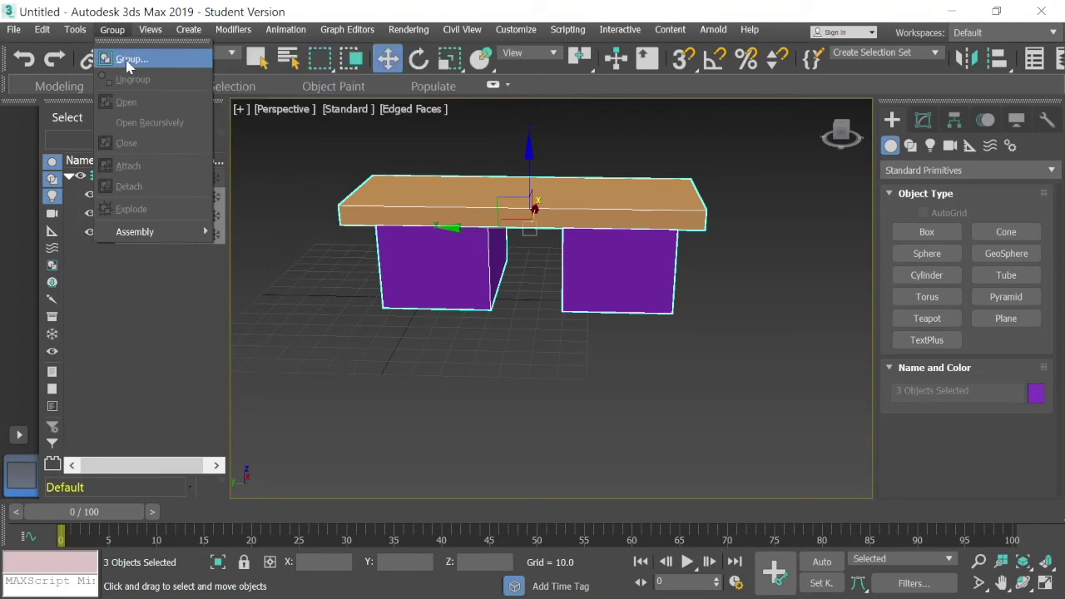
pyautogui.click(128, 59)
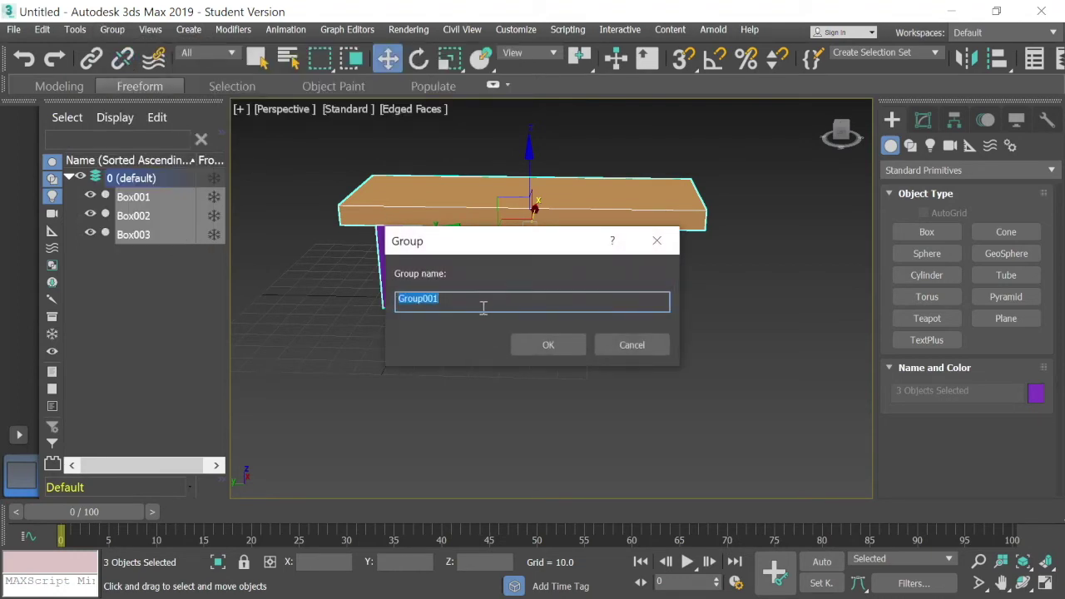
pyautogui.write('Desk')
pyautogui.click(555, 346)
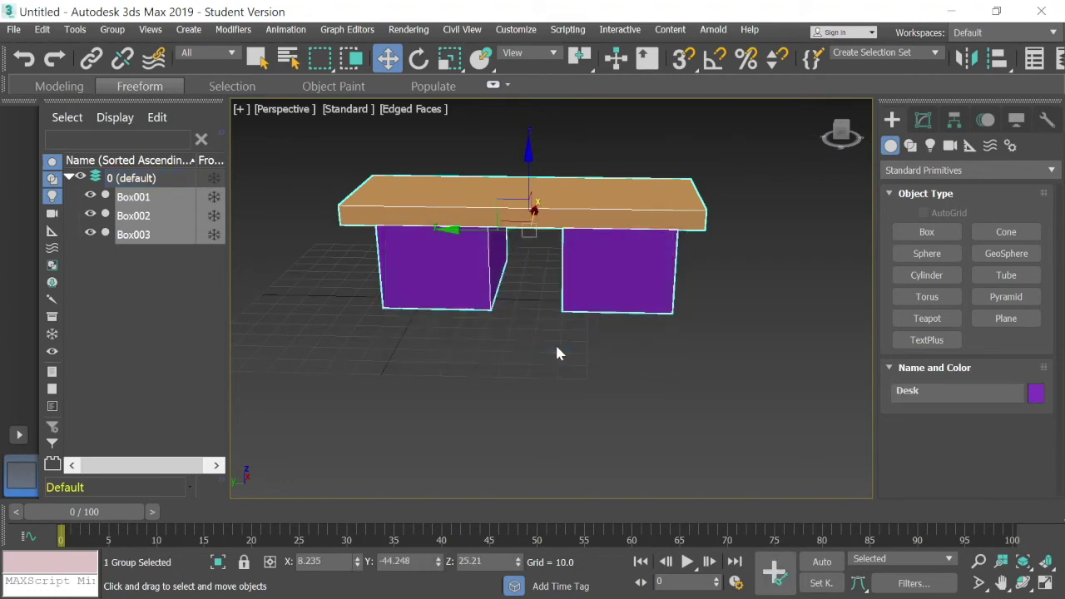
# Reselect the Desk group and move it as one unit to about Y -36.6, Z 13.6.
pyautogui.click(562, 341)
pyautogui.click(623, 247)
pyautogui.click(697, 401)
pyautogui.click(611, 252)
pyautogui.moveTo(526, 155); pyautogui.dragTo(545, 178)
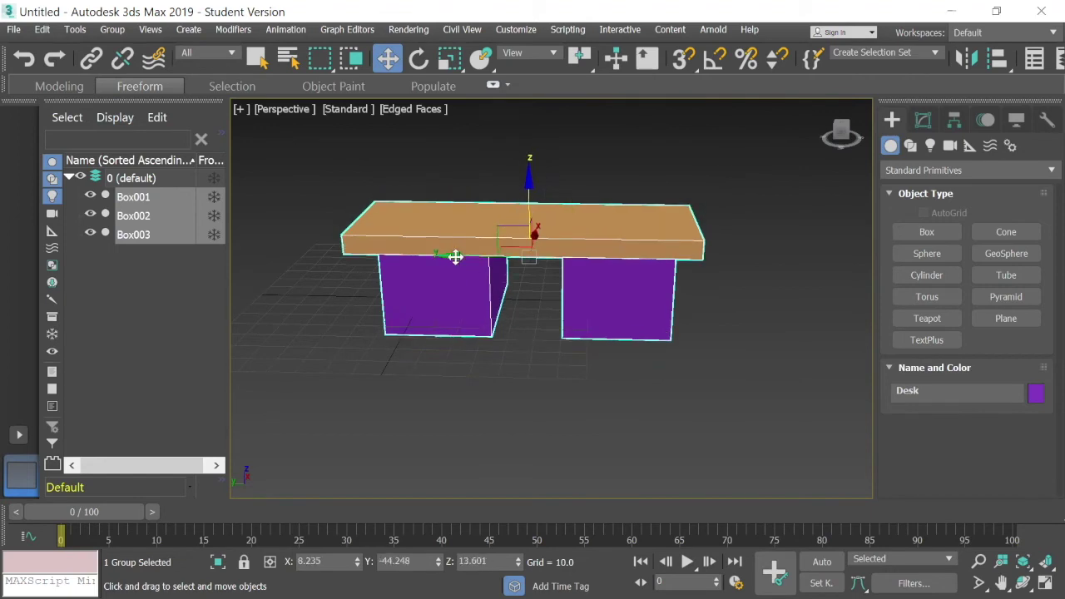
pyautogui.moveTo(458, 253); pyautogui.dragTo(500, 232)
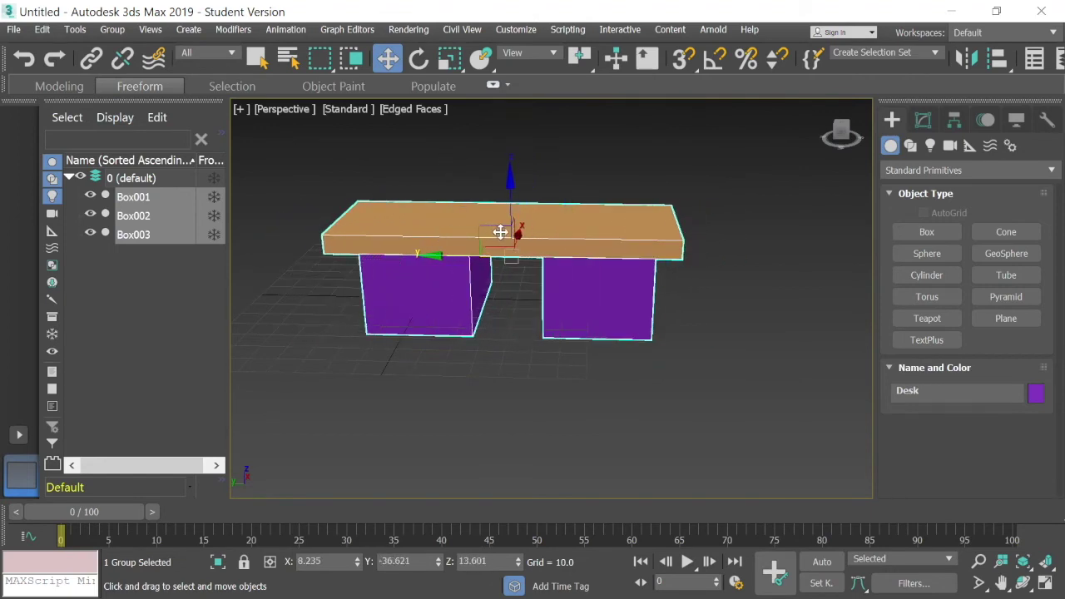
# Open the Desk group and move only its right-hand purple box slightly inward along Y, to about -70.9.
pyautogui.click(112, 31)
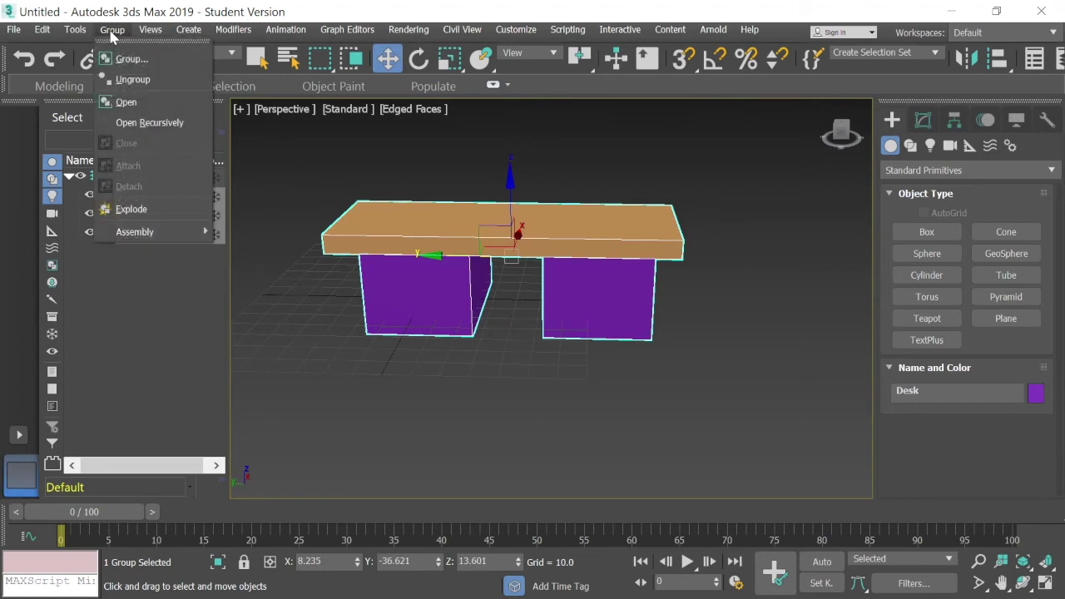
pyautogui.click(113, 33)
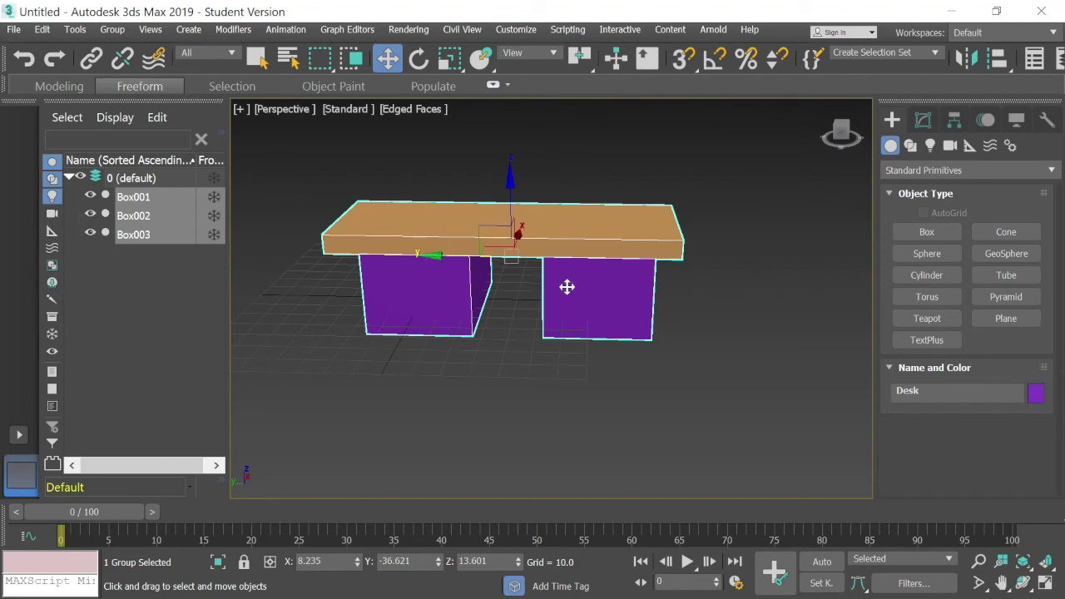
pyautogui.click(744, 202)
pyautogui.click(597, 231)
pyautogui.click(113, 30)
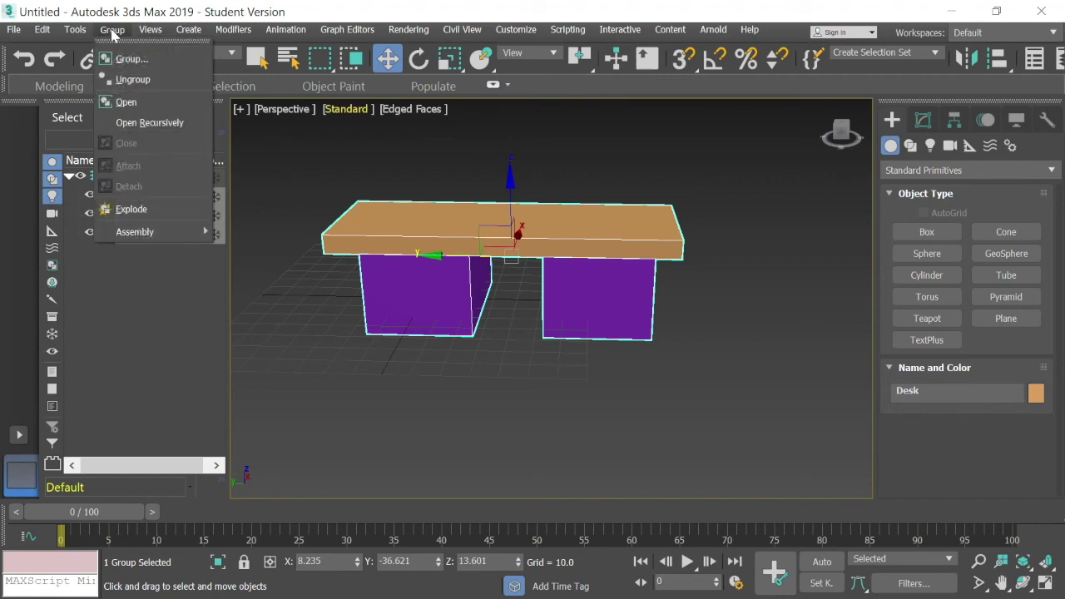
pyautogui.click(129, 100)
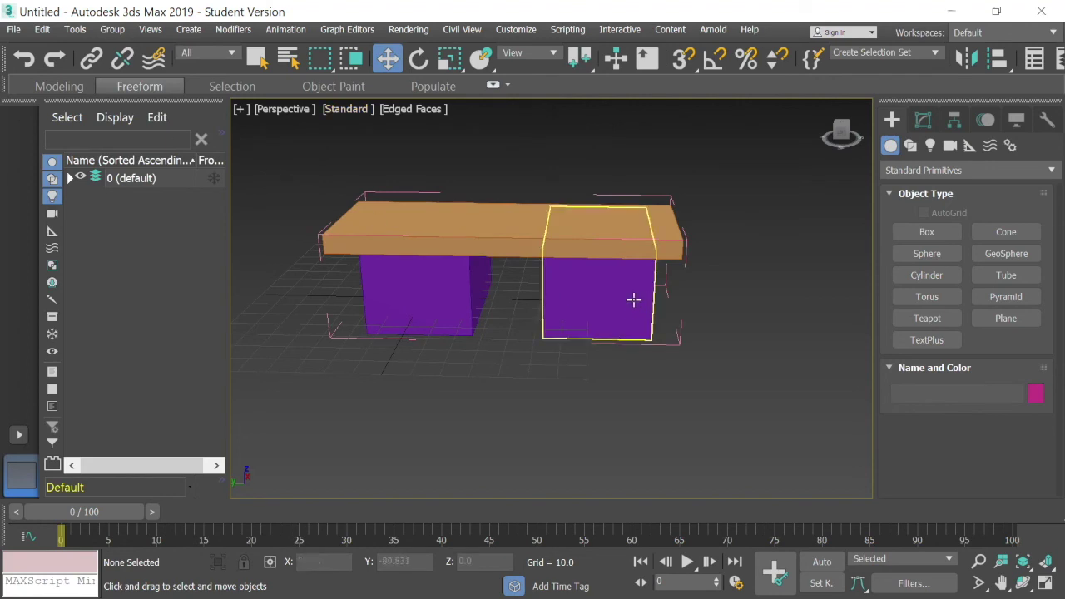
pyautogui.moveTo(634, 299)
pyautogui.mouseDown()
pyautogui.moveTo(665, 297)
pyautogui.moveTo(585, 297)
pyautogui.moveTo(660, 302)
pyautogui.moveTo(625, 300)
pyautogui.mouseUp()
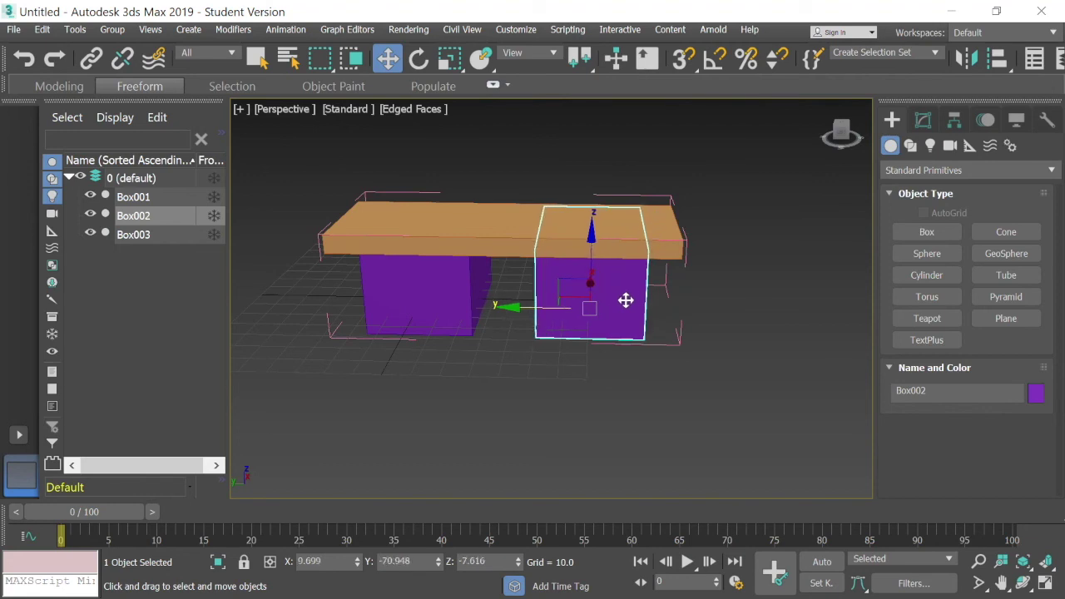
# Close the Desk group and move the whole desk slightly upward and along Y.
pyautogui.click(111, 30)
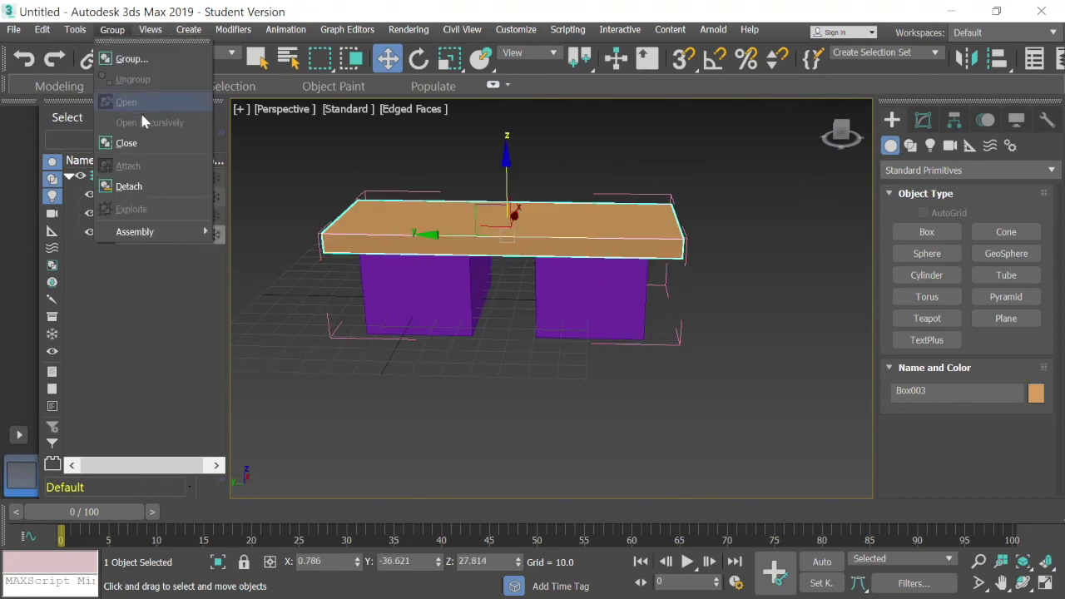
pyautogui.click(132, 144)
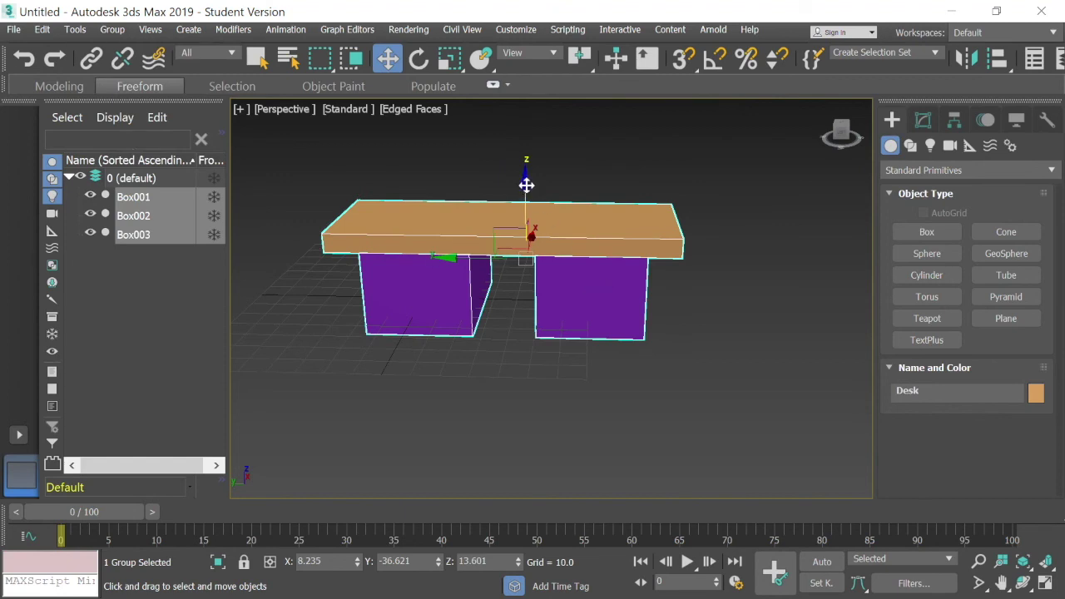
pyautogui.moveTo(526, 183)
pyautogui.mouseDown()
pyautogui.moveTo(527, 145)
pyautogui.moveTo(527, 175)
pyautogui.mouseUp()
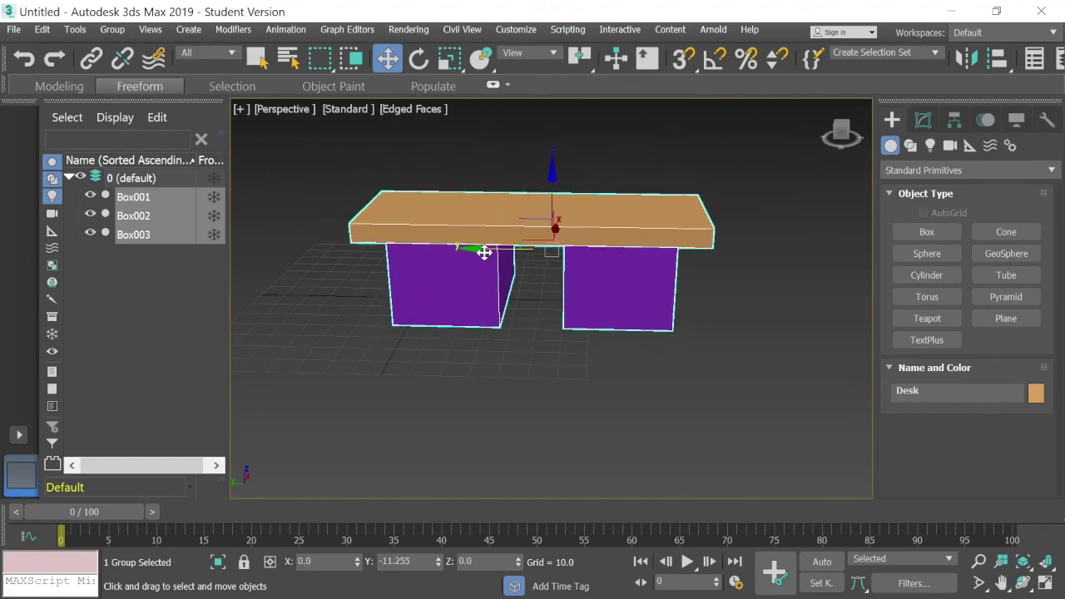